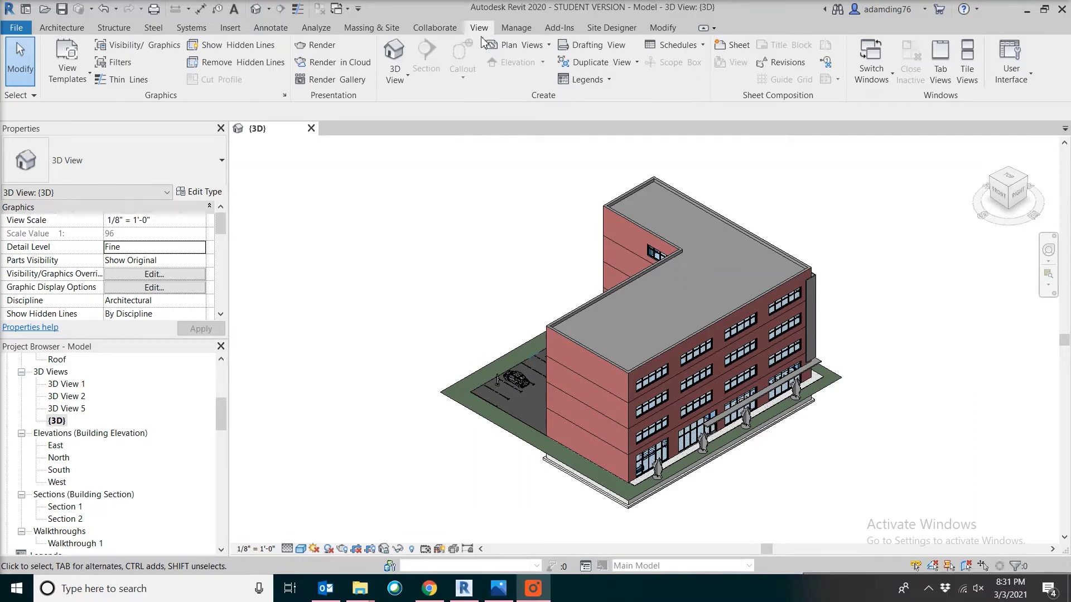
# - Start a new Material Takeoff from the View tab's Schedules list
pyautogui.click(703, 52)
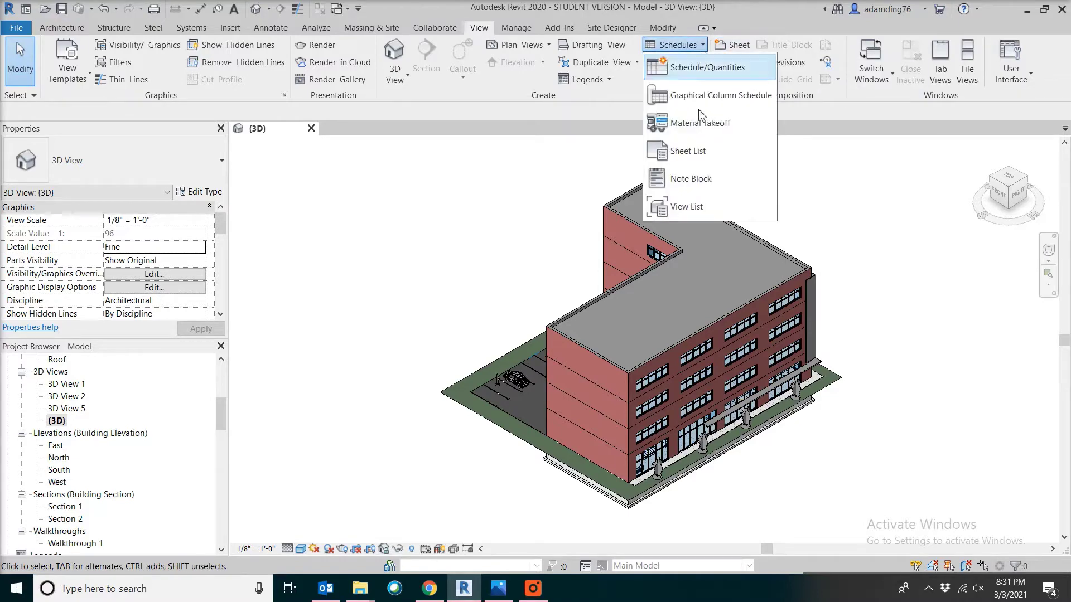
pyautogui.click(698, 124)
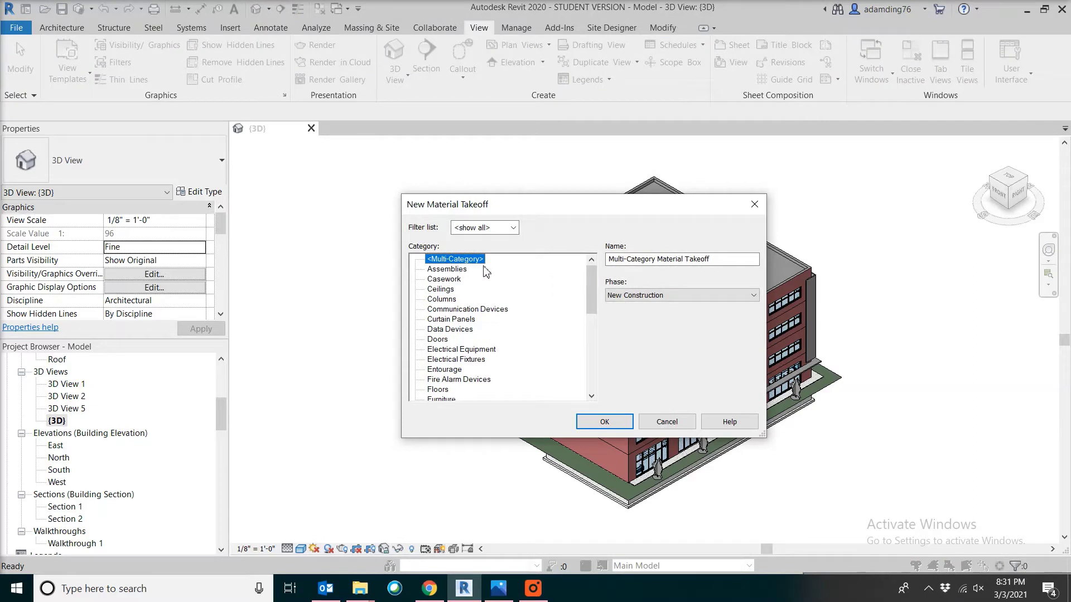
# - Name the multi-category takeoff 'Material Scope' and create it
pyautogui.click(720, 260)
pyautogui.moveTo(726, 260); pyautogui.dragTo(593, 256)
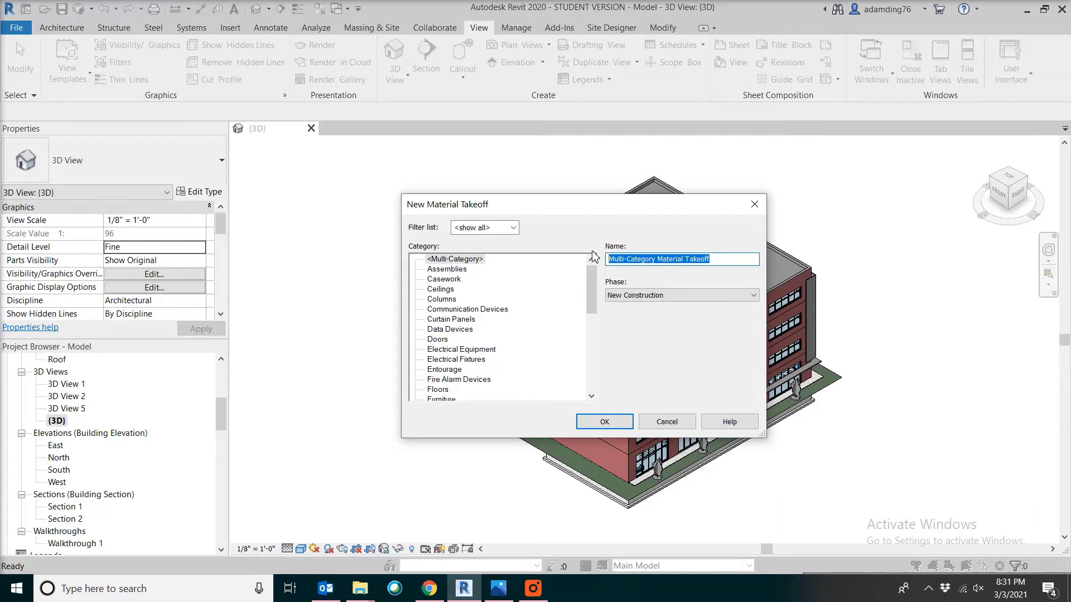
pyautogui.write('Material Scope')
pyautogui.click(604, 422)
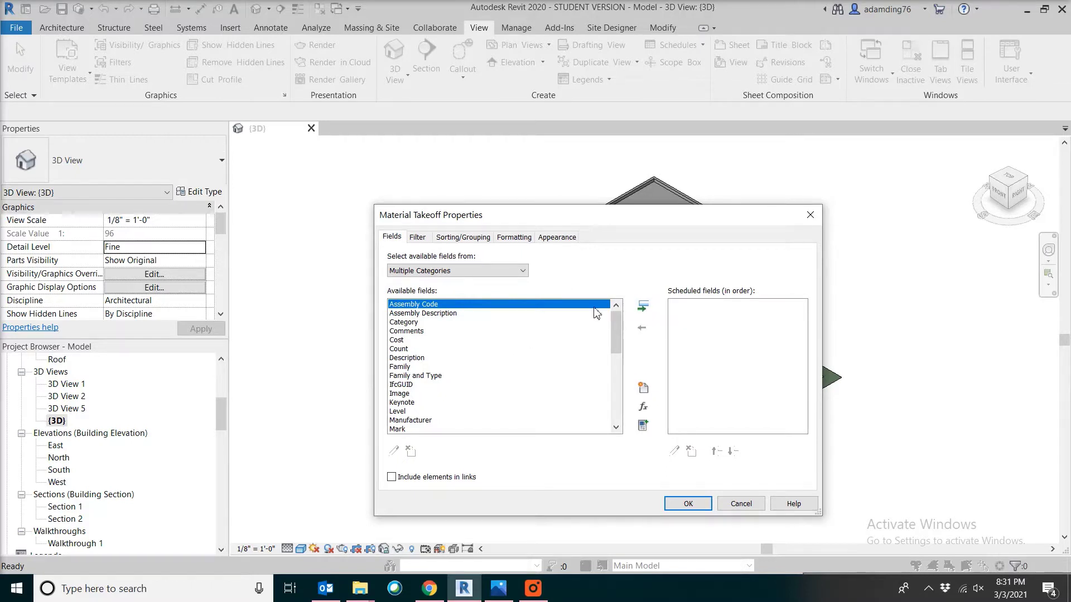
# - Add Assembly Code, Assembly Description, Family and Type, and Material: Area as scheduled fields
pyautogui.click(641, 307)
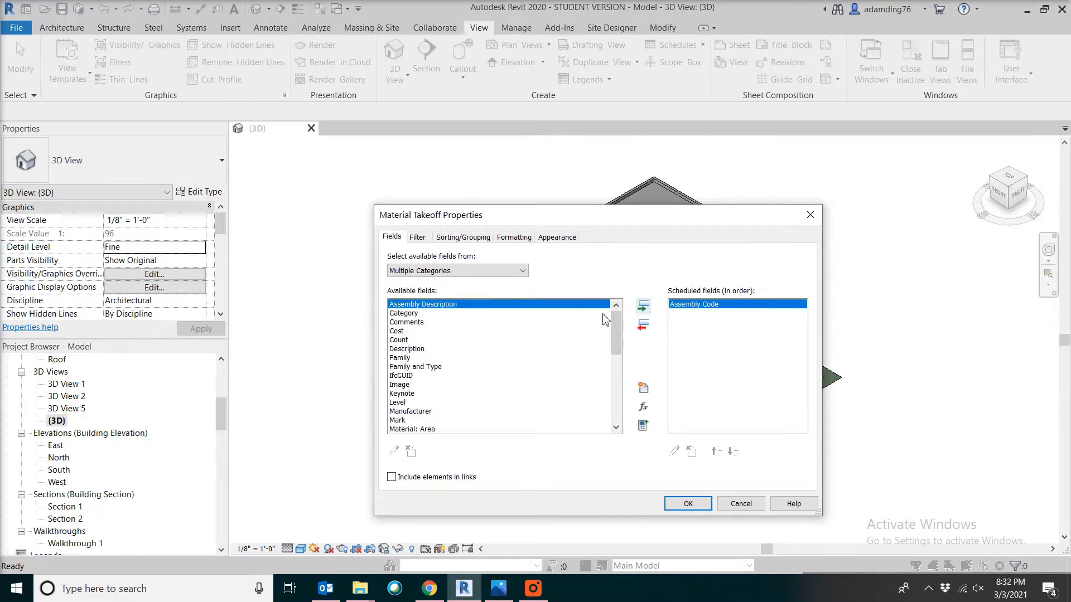
pyautogui.click(644, 312)
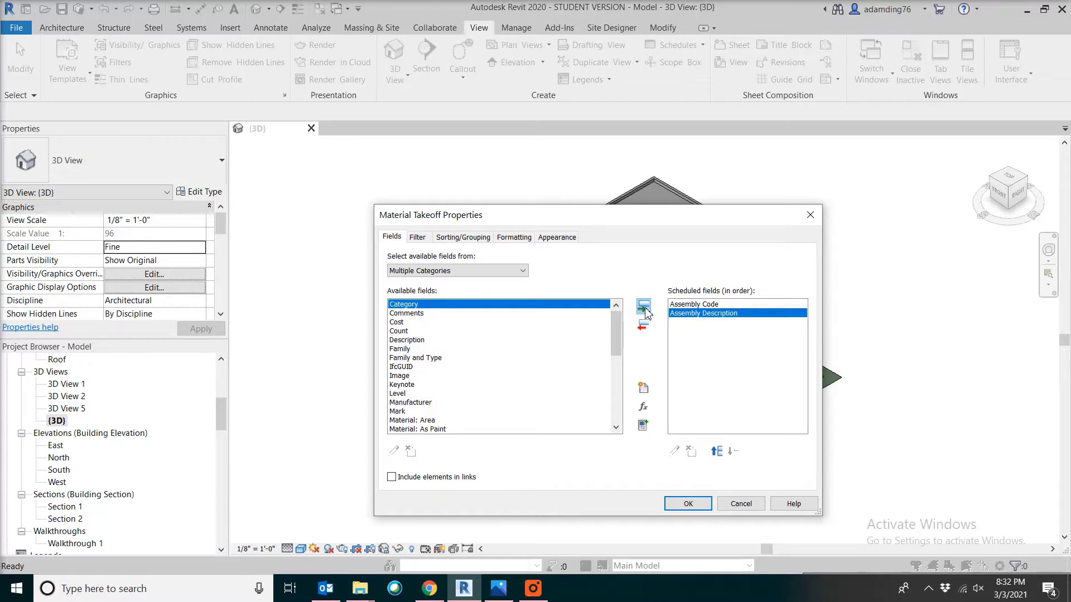
pyautogui.click(441, 359)
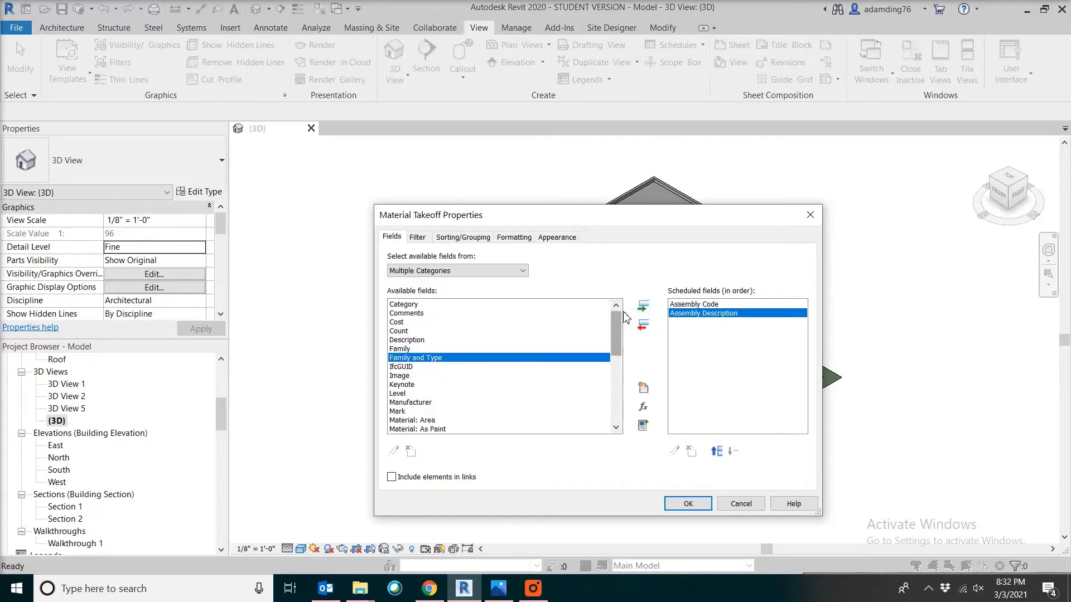
pyautogui.click(642, 306)
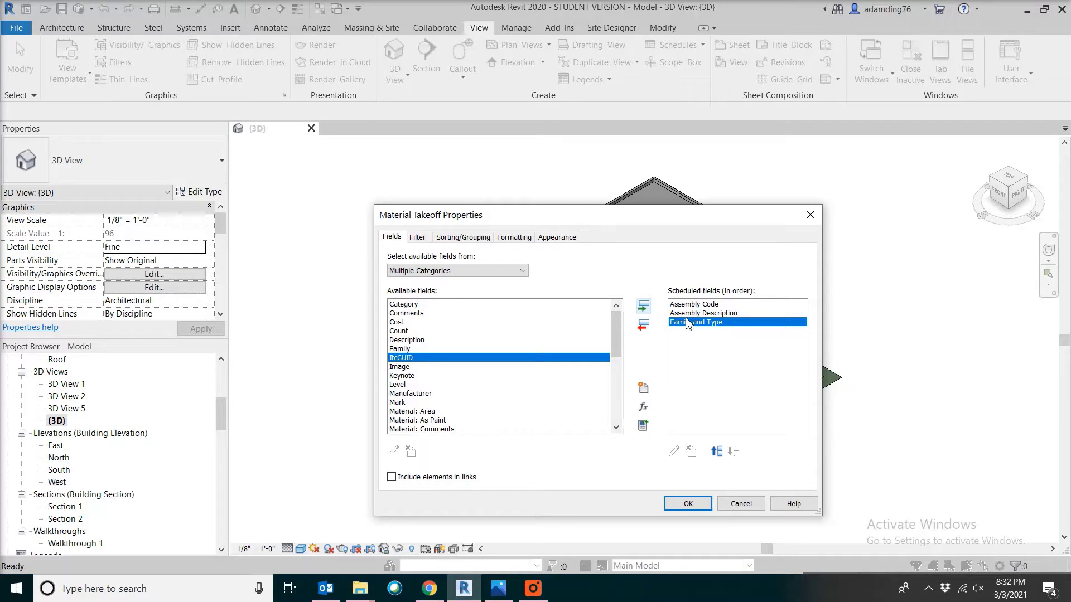
pyautogui.scroll(-2, 495, 368)
pyautogui.click(446, 349)
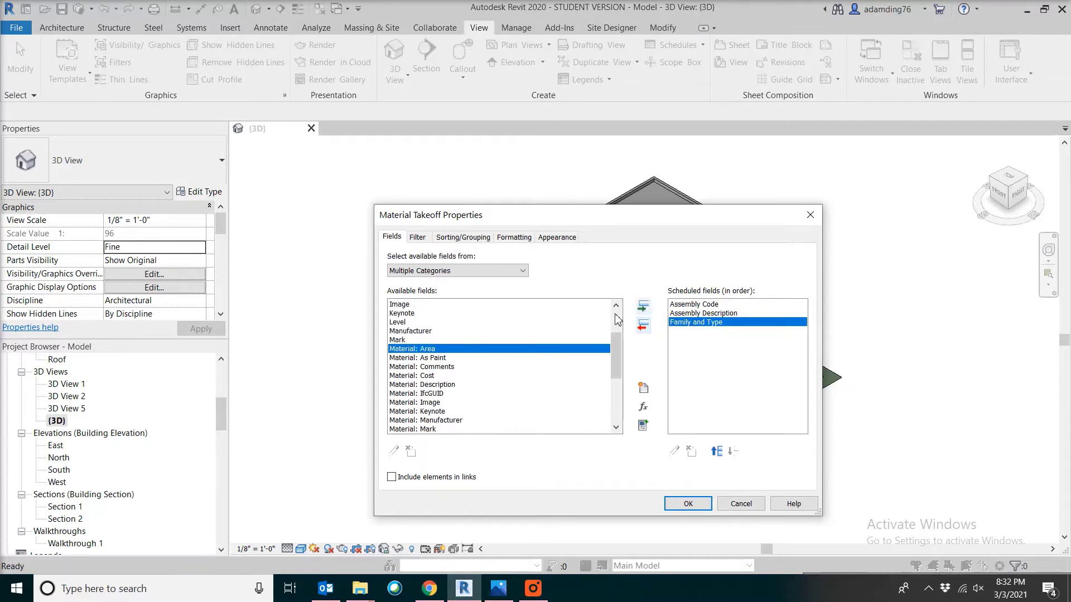
pyautogui.click(642, 306)
# - Add Material: Volume and Material: Name as scheduled fields, then select Category
pyautogui.scroll(-2, 615, 430)
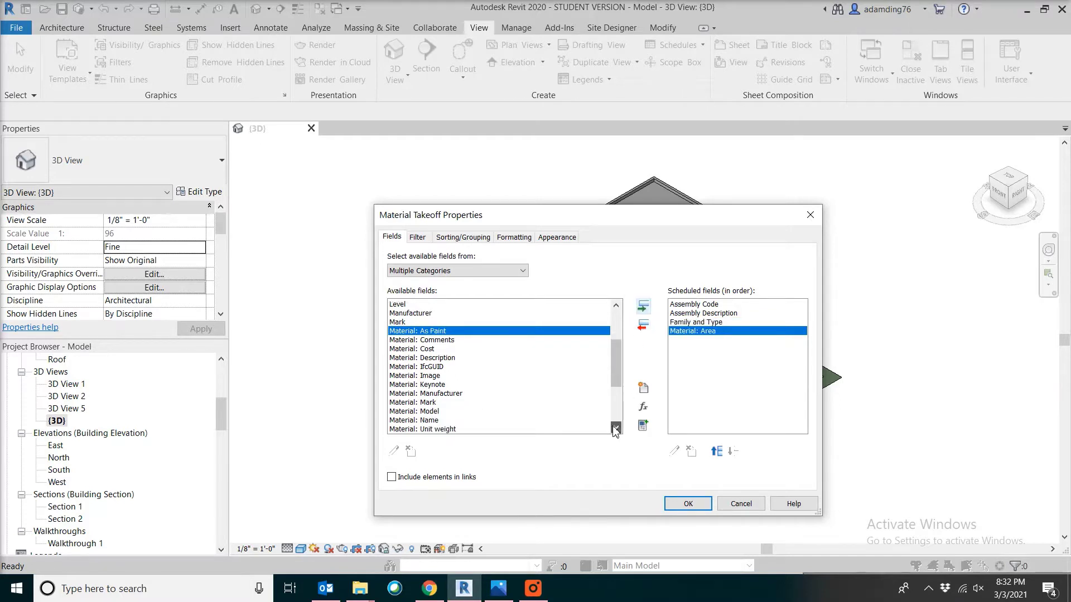
pyautogui.click(454, 411)
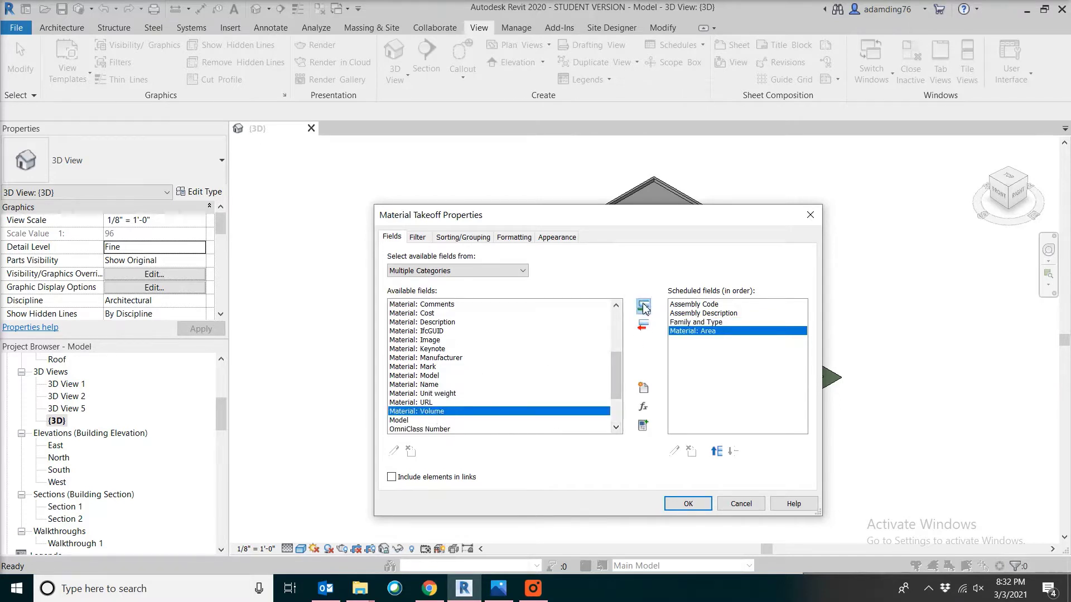
pyautogui.click(642, 307)
pyautogui.scroll(2, 616, 310)
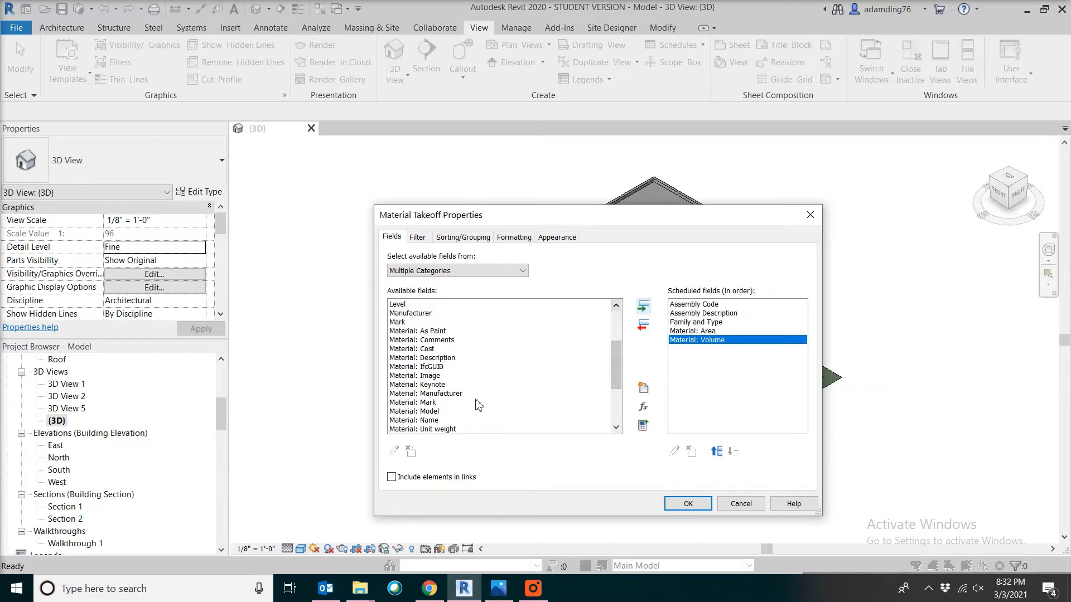
pyautogui.click(449, 420)
pyautogui.click(617, 305)
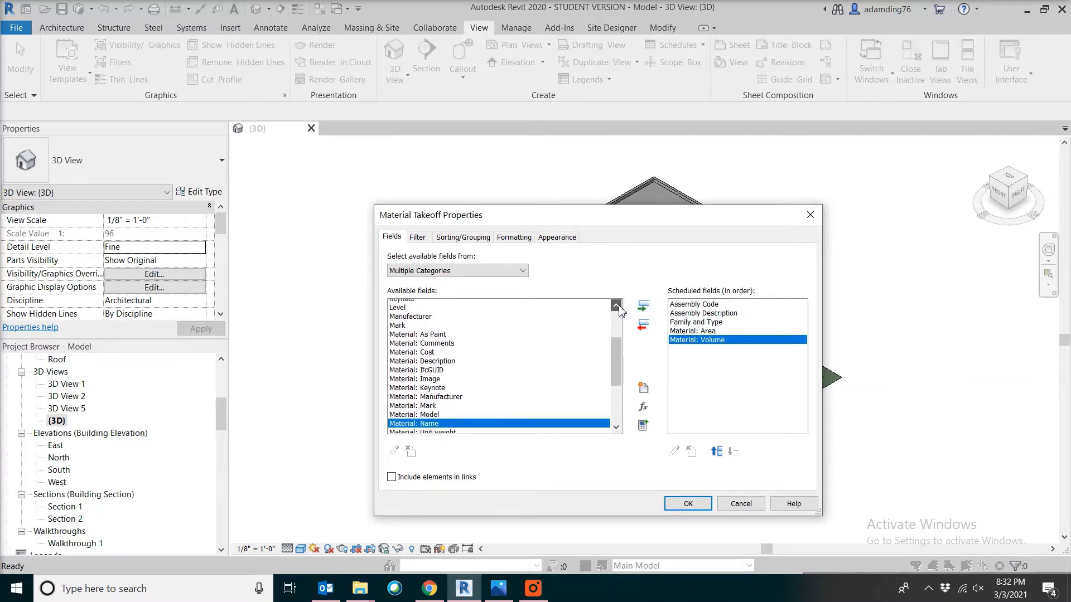
pyautogui.click(643, 307)
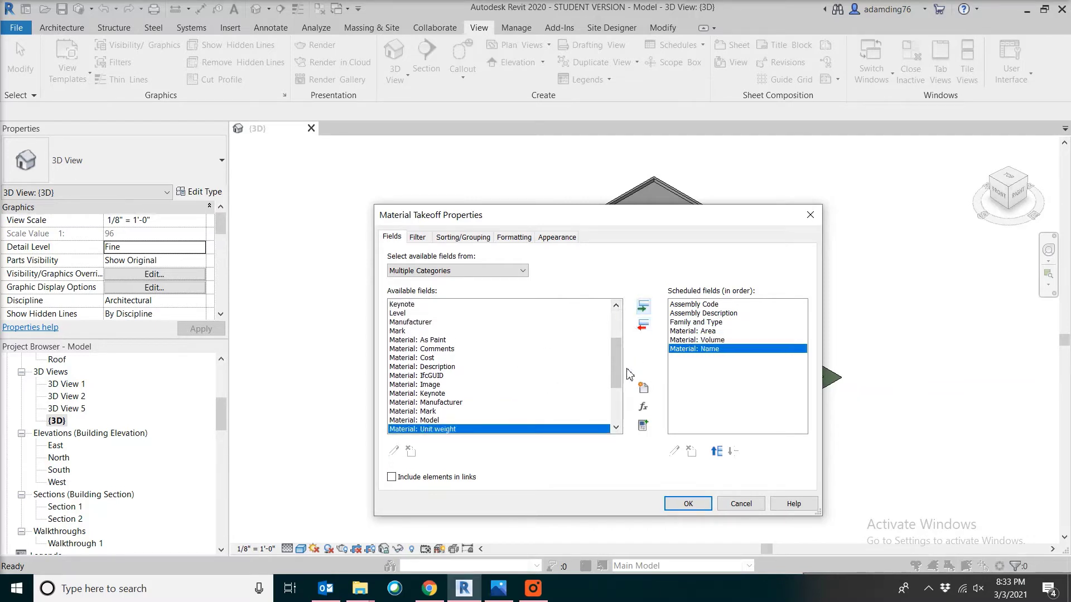
pyautogui.click(617, 306)
pyautogui.click(617, 306)
pyautogui.scroll(1, 616, 309)
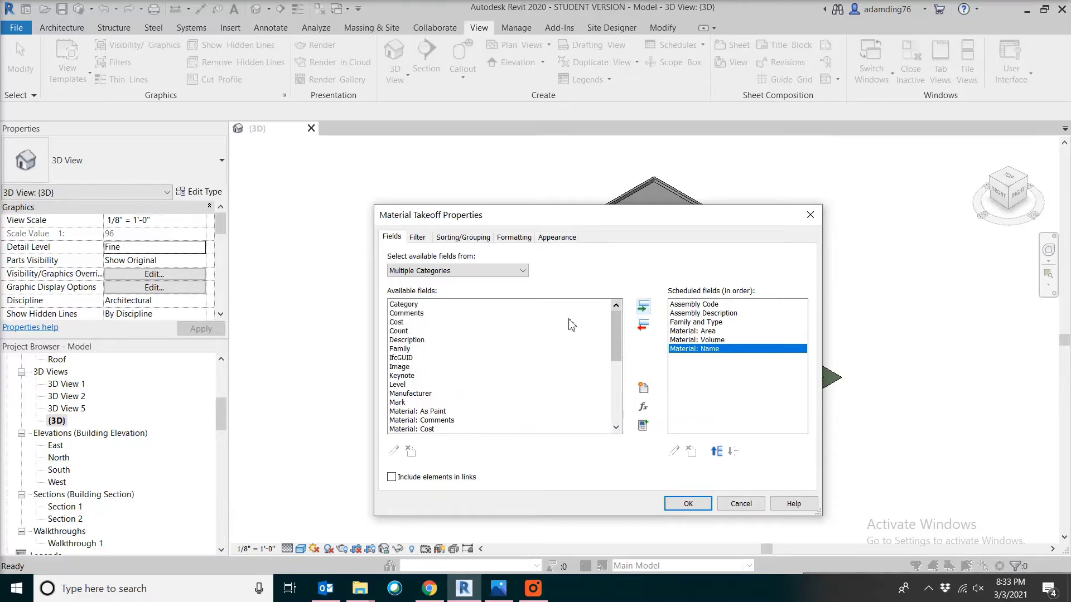
pyautogui.click(450, 305)
# - Add Category as the seventh scheduled field
pyautogui.click(645, 307)
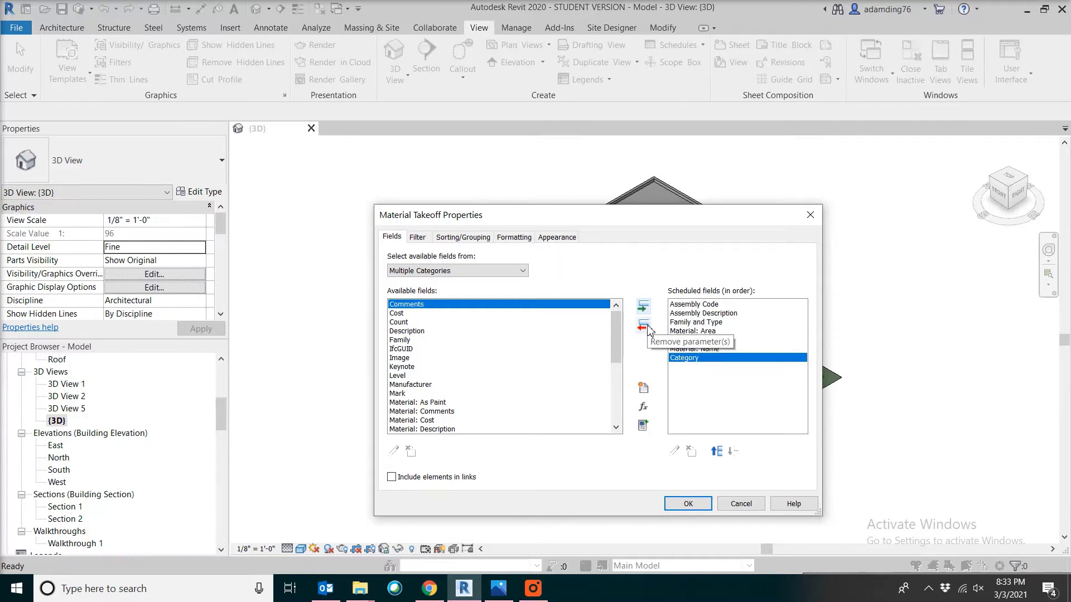
pyautogui.click(697, 340)
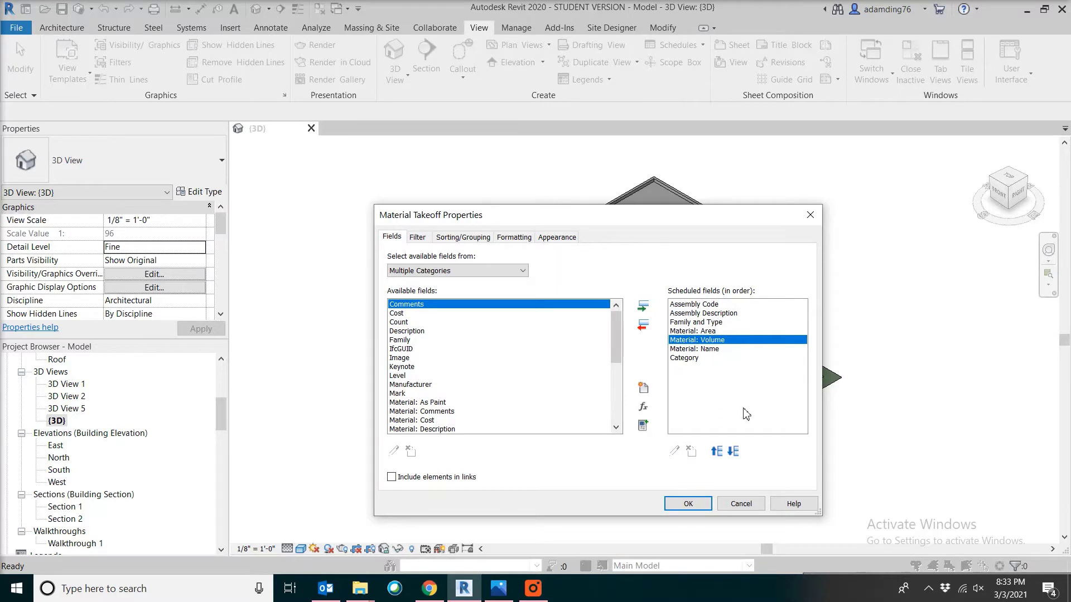
pyautogui.click(718, 418)
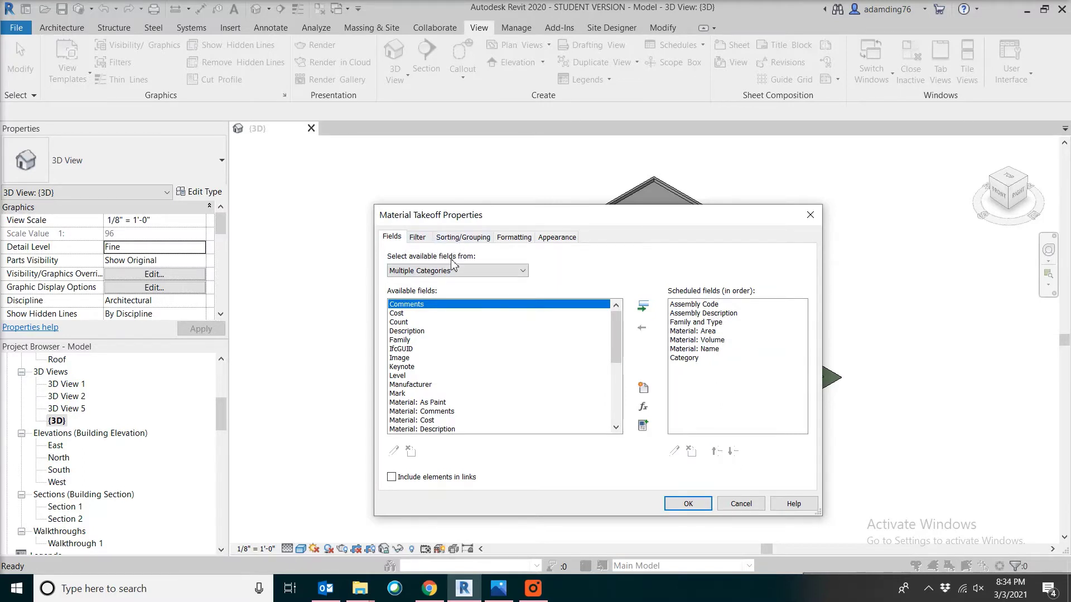
# - Sort the takeoff by Assembly Code and finish creating the schedule
pyautogui.click(463, 239)
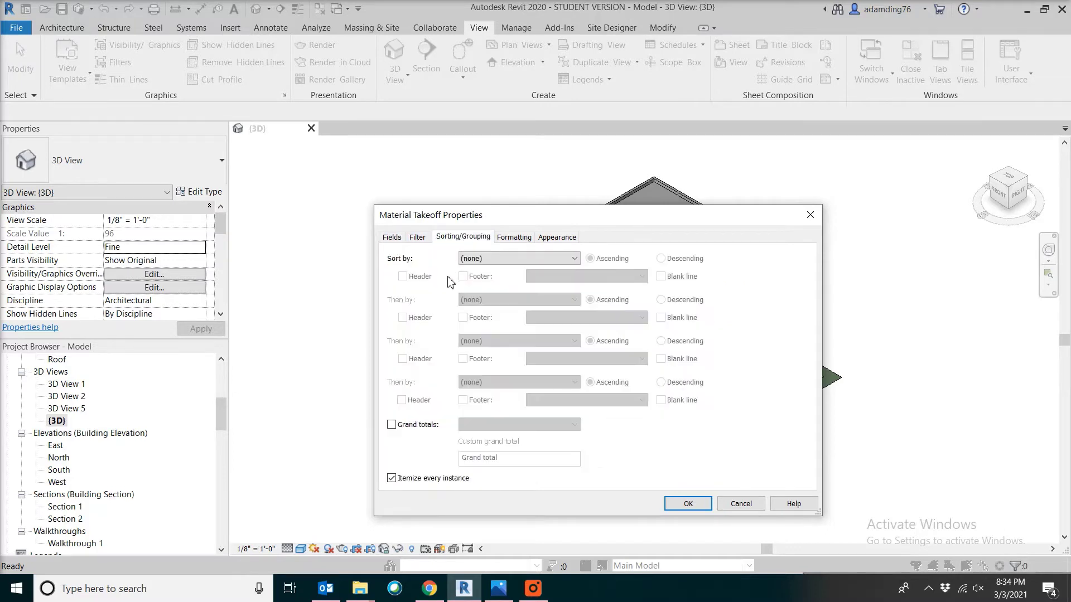
pyautogui.click(496, 260)
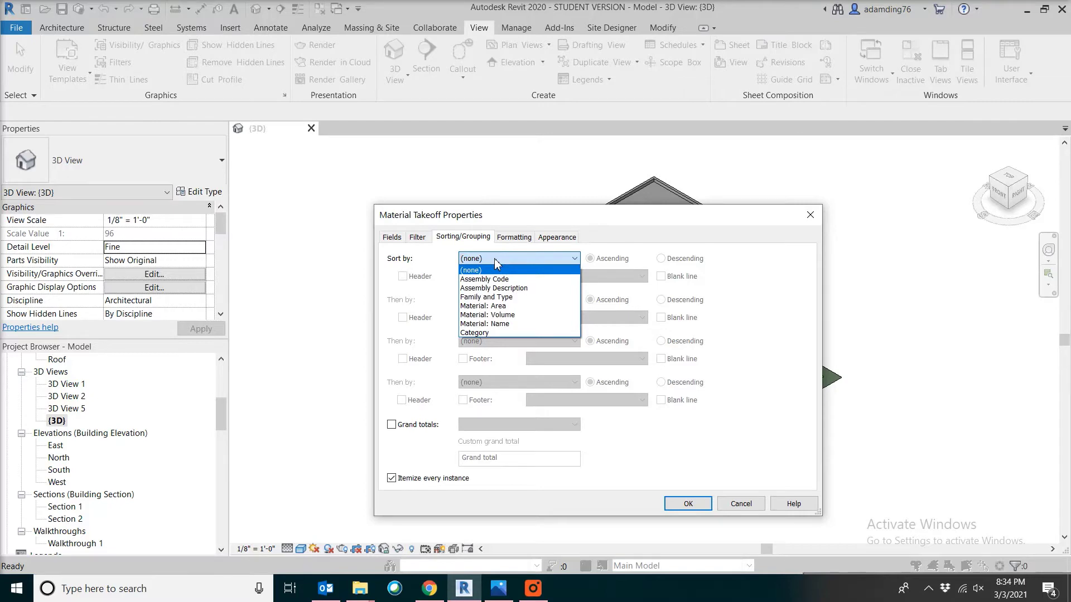
pyautogui.click(498, 279)
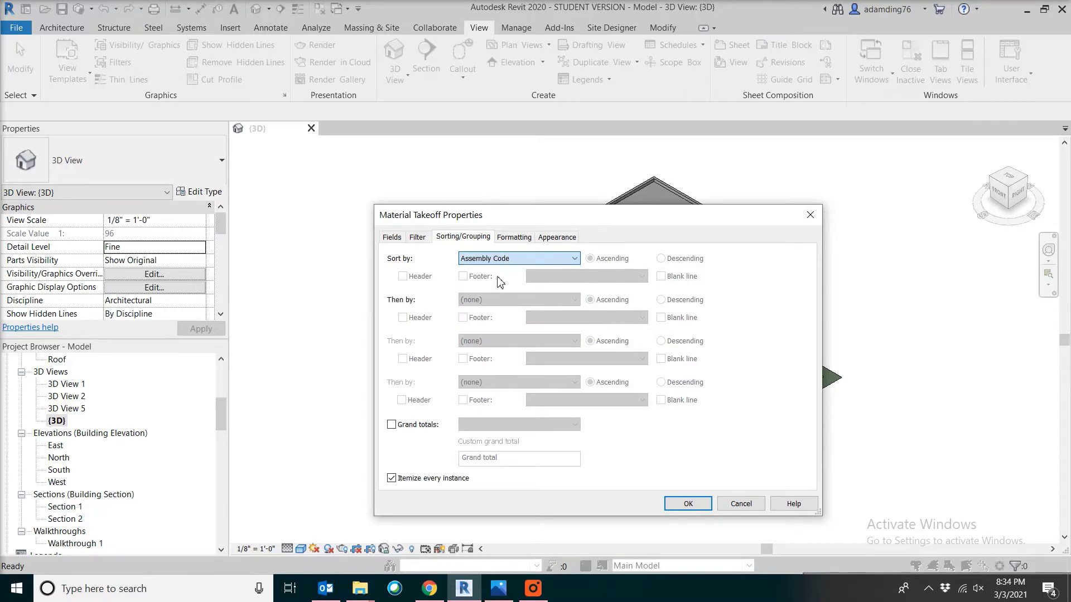
pyautogui.click(686, 504)
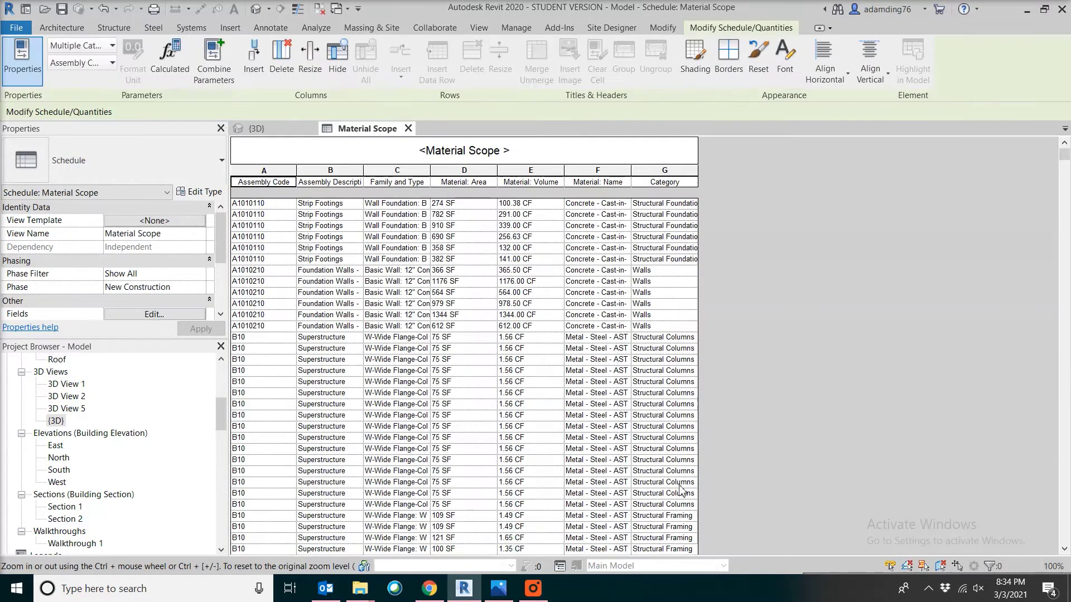
# - Widen the Assembly Code and Category columns and scroll down to the last rows
pyautogui.moveTo(298, 167); pyautogui.dragTo(322, 169)
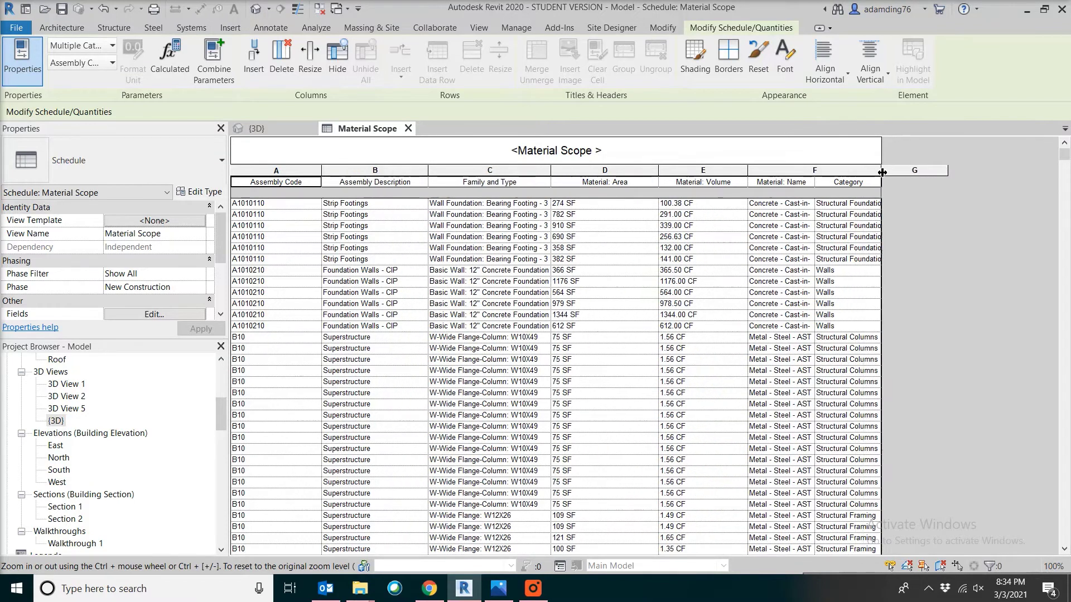
pyautogui.moveTo(887, 170); pyautogui.dragTo(1039, 183)
pyautogui.click(1065, 521)
pyautogui.click(1065, 521)
pyautogui.click(1065, 522)
pyautogui.click(1065, 522)
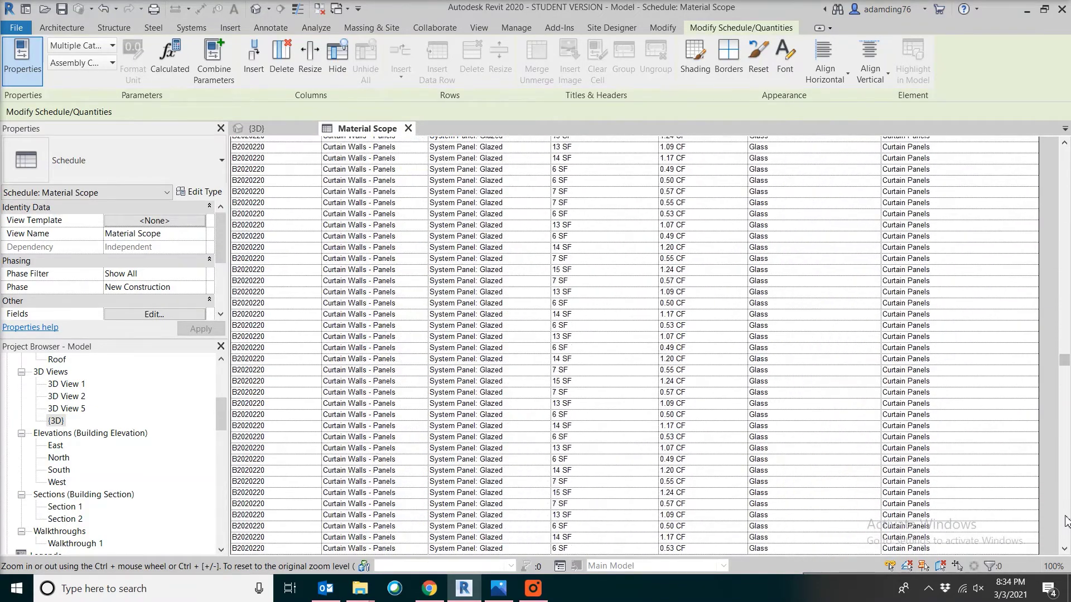
pyautogui.click(1066, 521)
pyautogui.click(1065, 521)
pyautogui.click(1066, 522)
pyautogui.click(1065, 521)
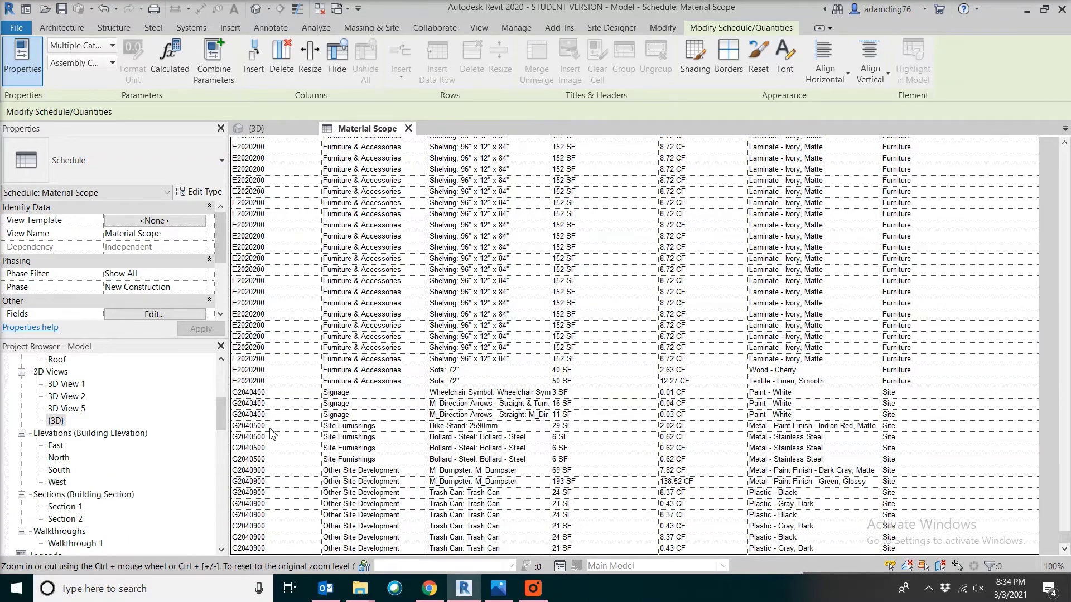
# - Check the Bike Stand row's assembly code choices, then scroll back to the top
pyautogui.click(328, 428)
pyautogui.click(315, 427)
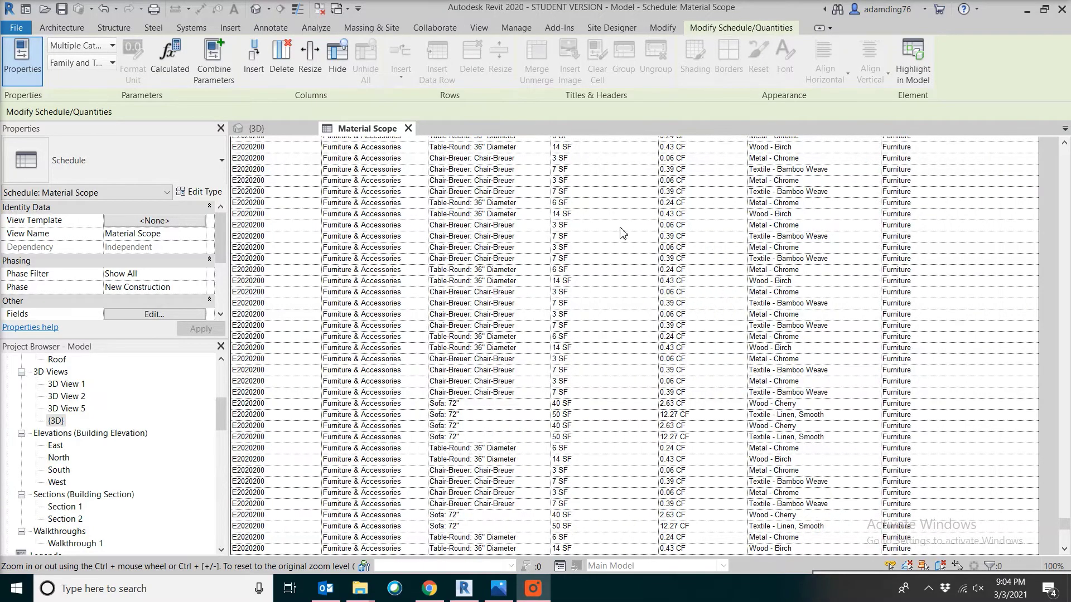
pyautogui.scroll(20, 1067, 192)
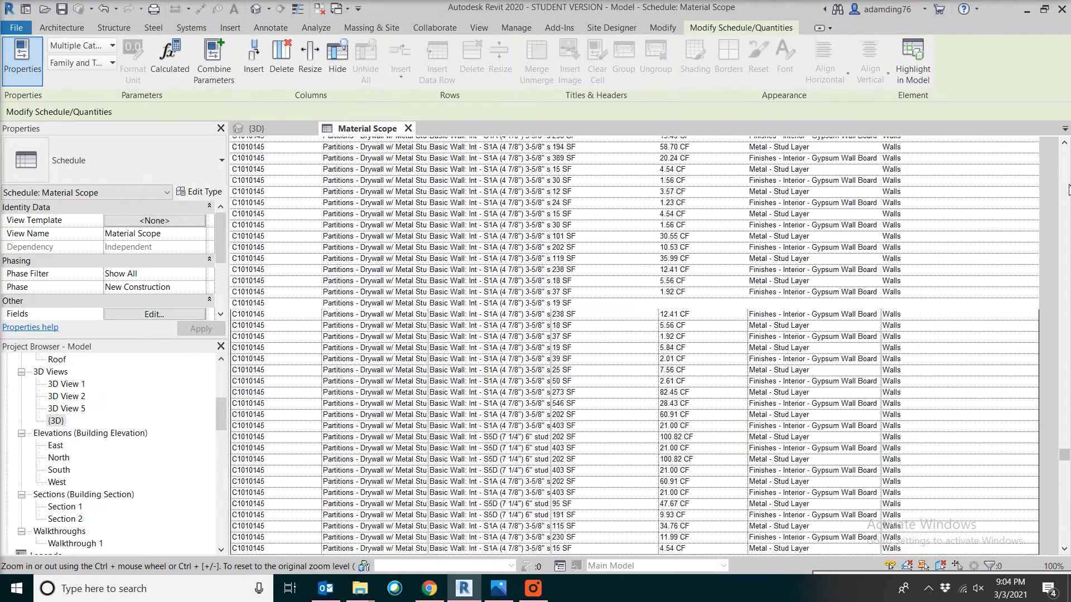
pyautogui.scroll(20, 1068, 191)
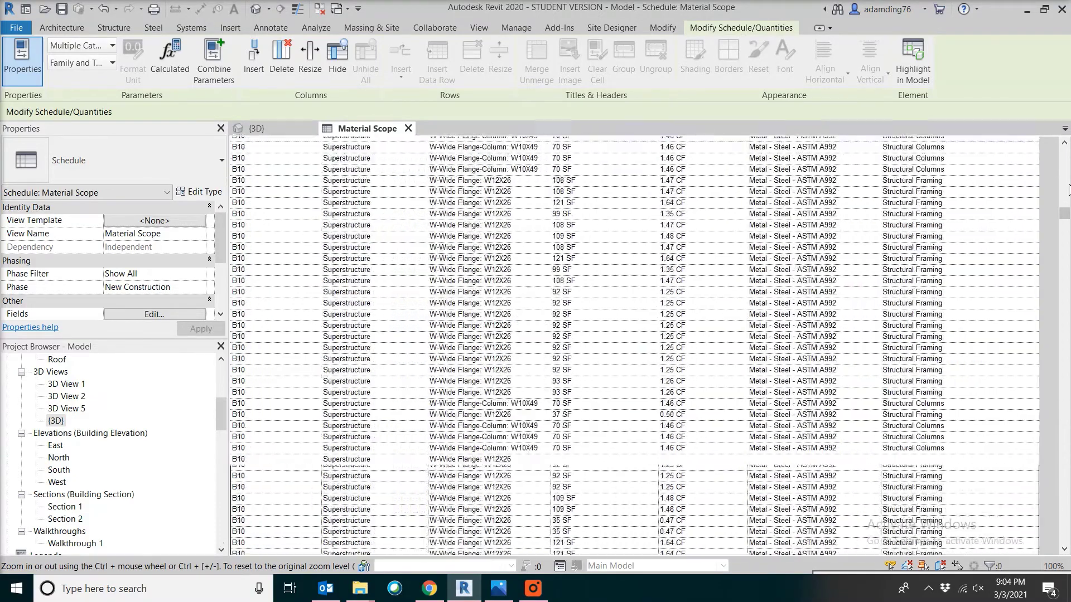
pyautogui.scroll(10, 1067, 157)
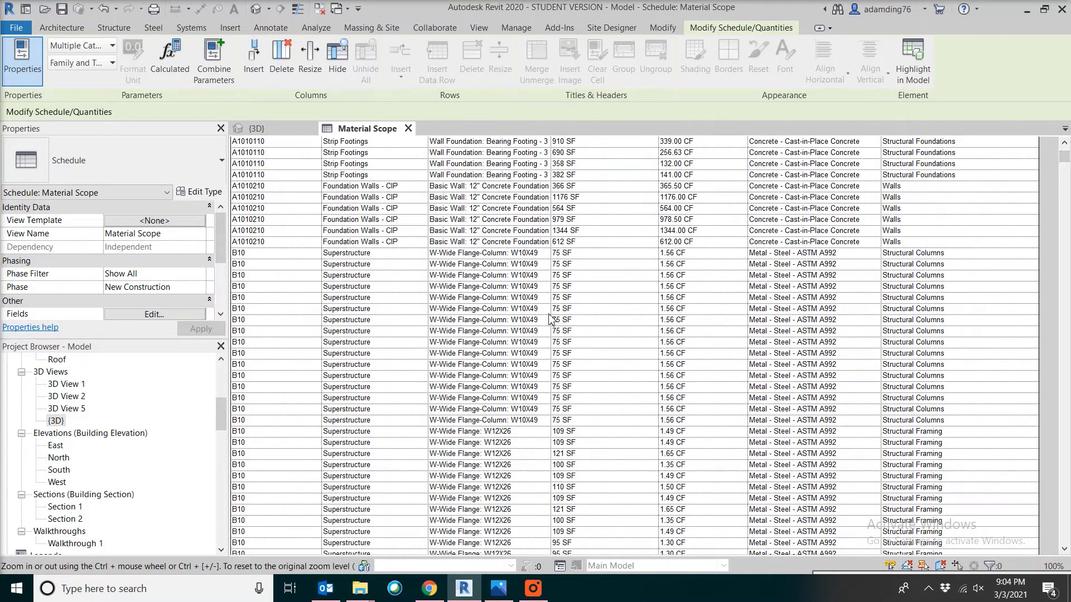
pyautogui.scroll(3, 551, 312)
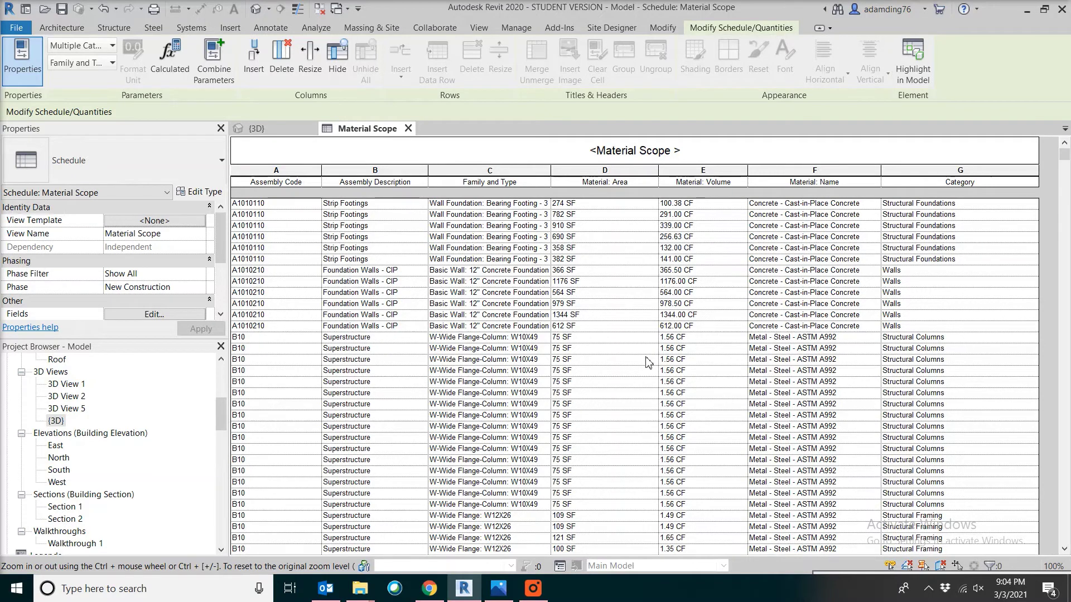
# - Set the schedule filter to Material: Name equals Concrete - Cast-in-Place Concrete
pyautogui.click(221, 315)
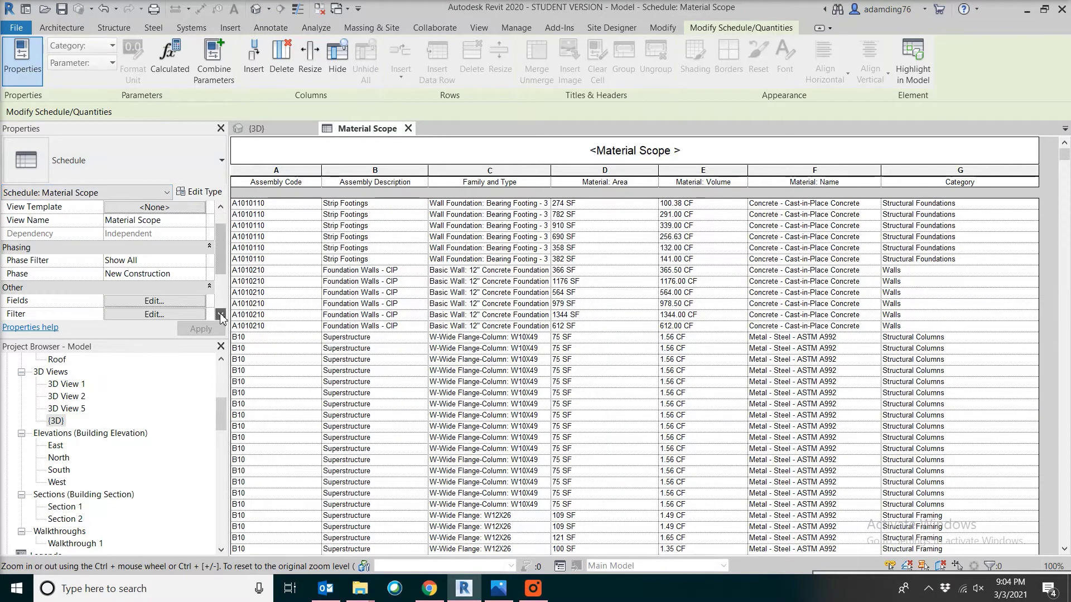
pyautogui.click(220, 315)
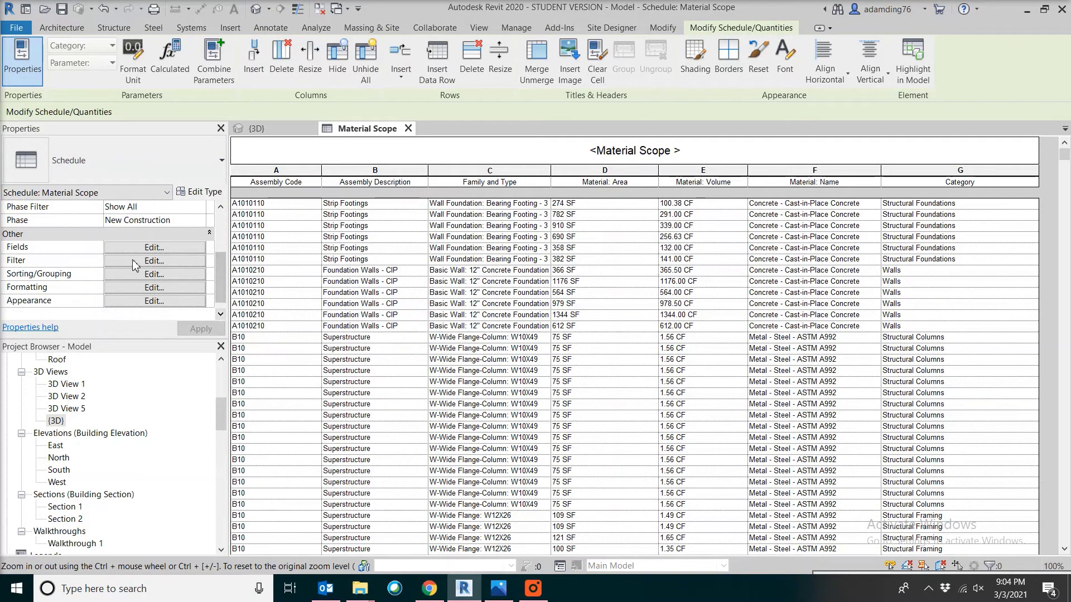
pyautogui.click(149, 262)
pyautogui.click(485, 260)
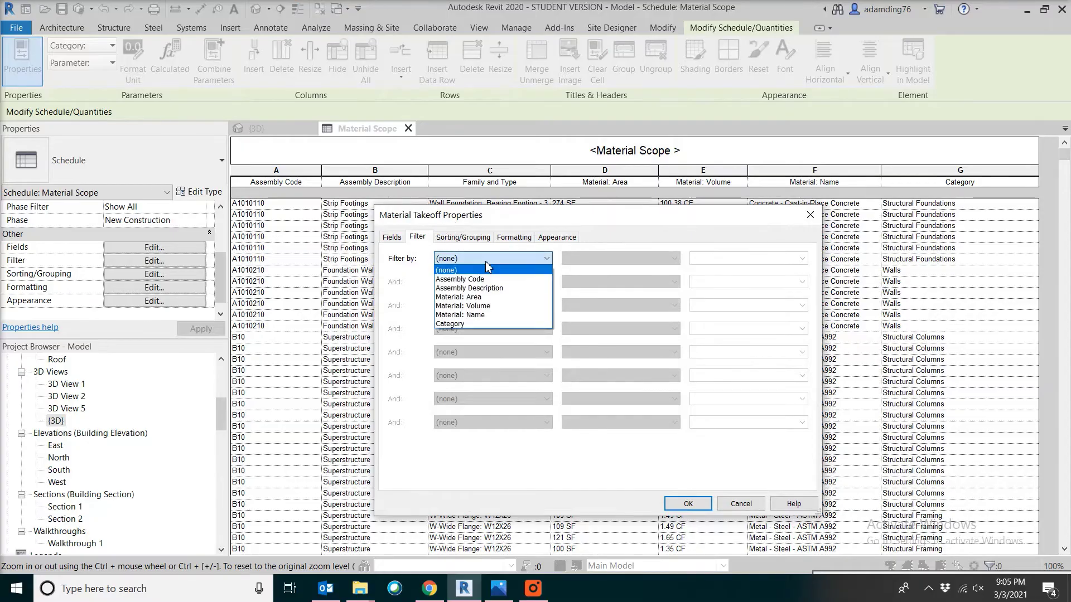
pyautogui.click(492, 314)
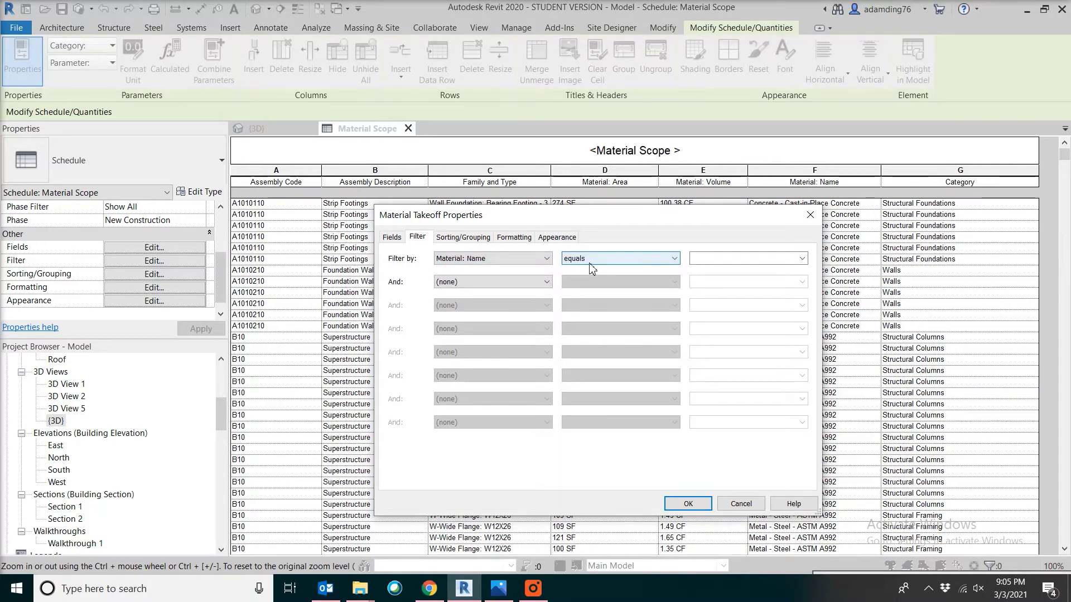
pyautogui.click(802, 259)
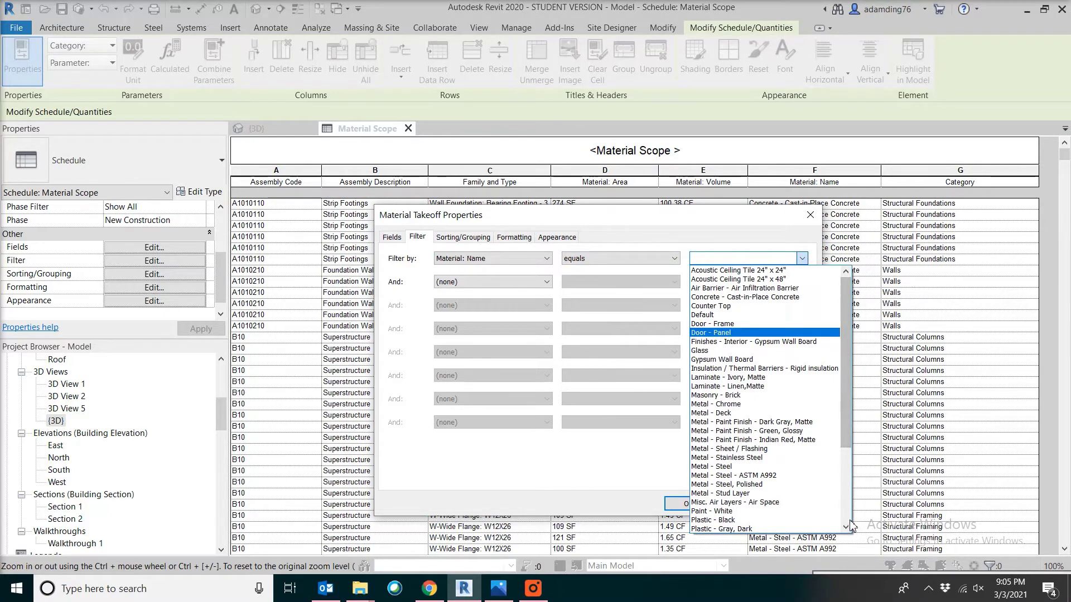
pyautogui.click(849, 515)
pyautogui.moveTo(849, 513); pyautogui.dragTo(849, 418)
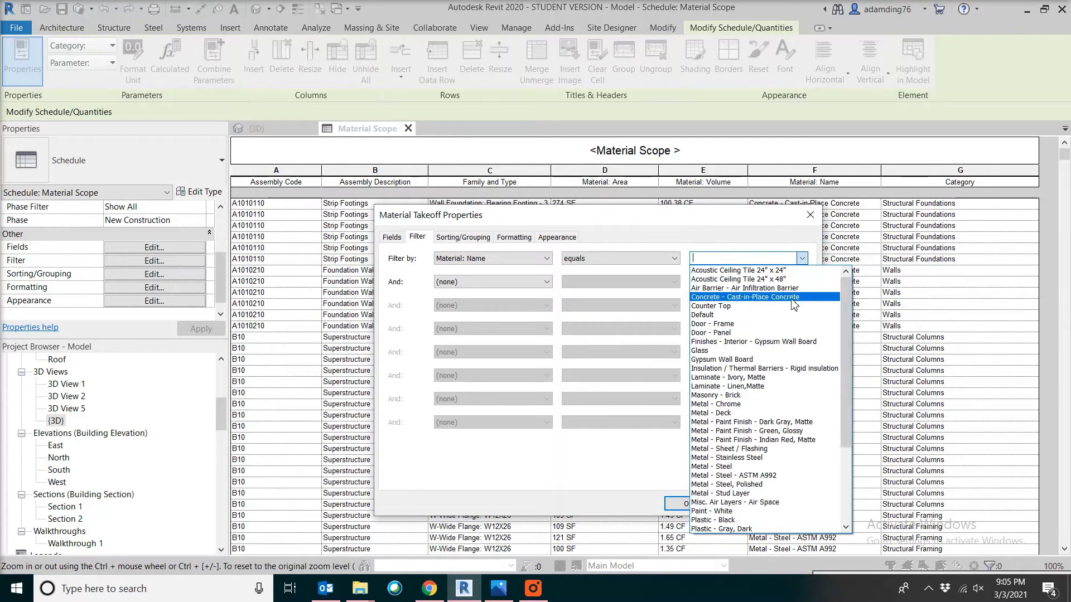
pyautogui.click(744, 296)
pyautogui.click(691, 504)
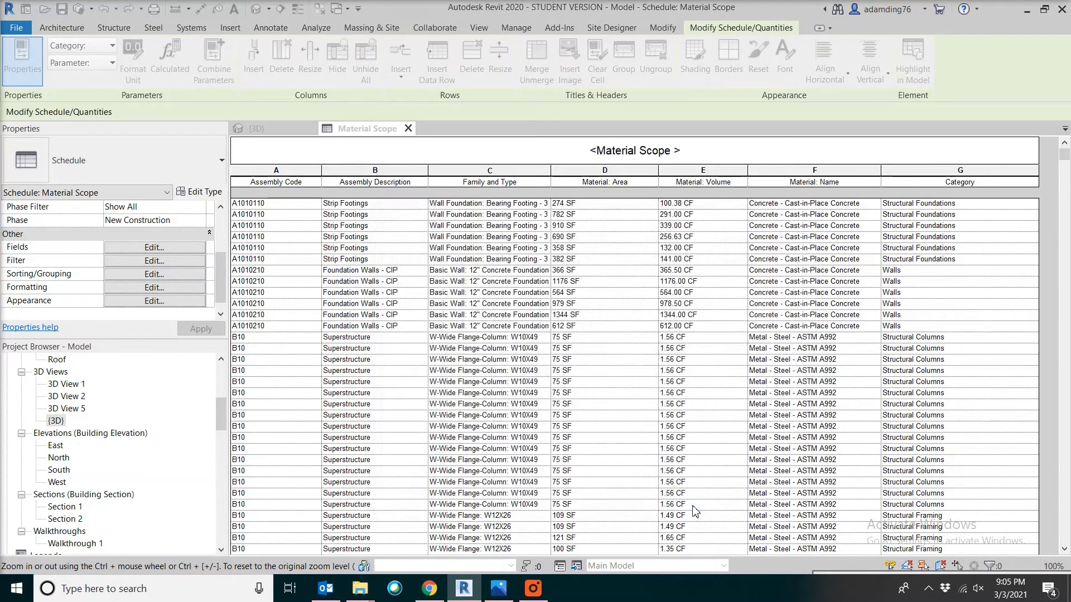
# - Widen the Family and Type column and reopen the filter settings
pyautogui.moveTo(551, 170); pyautogui.dragTo(583, 168)
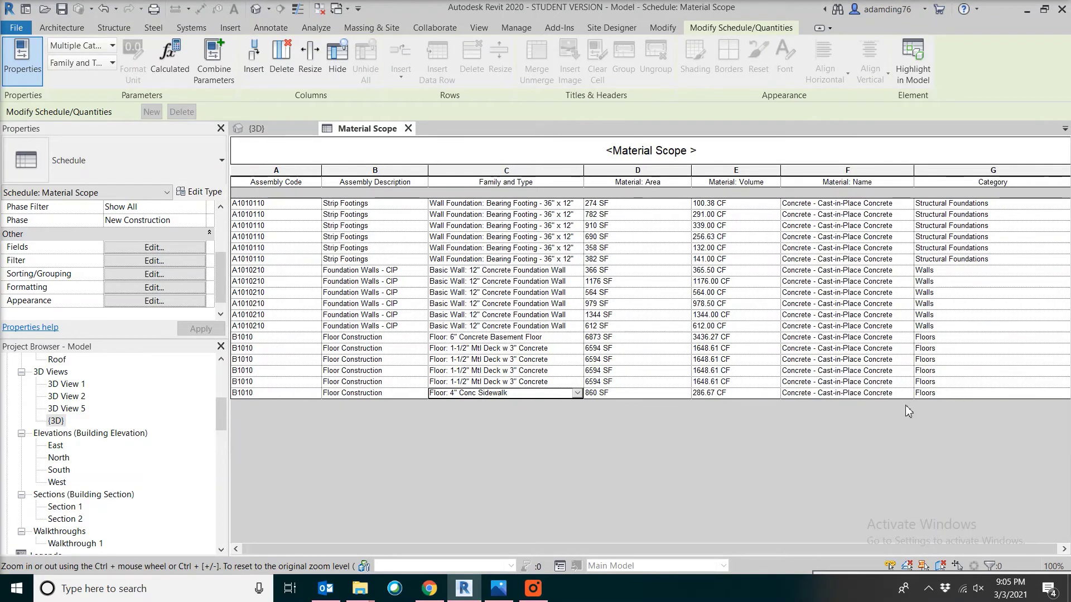
pyautogui.click(137, 262)
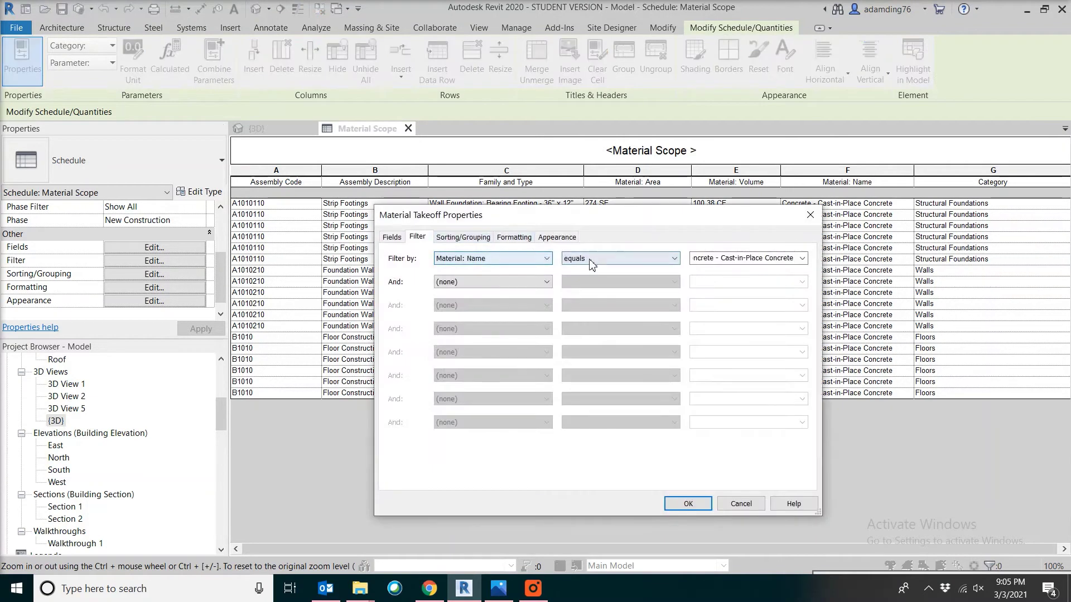
# - Change the Material: Name filter to Wood - Sheathing - plywood, then reopen the filter settings
pyautogui.click(802, 259)
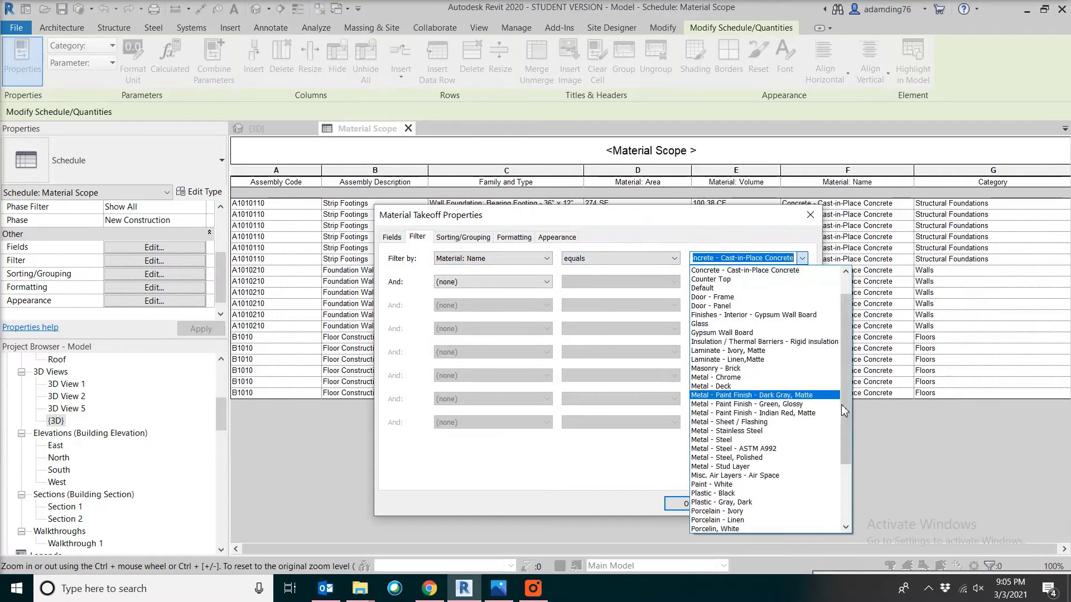
pyautogui.scroll(-4, 848, 523)
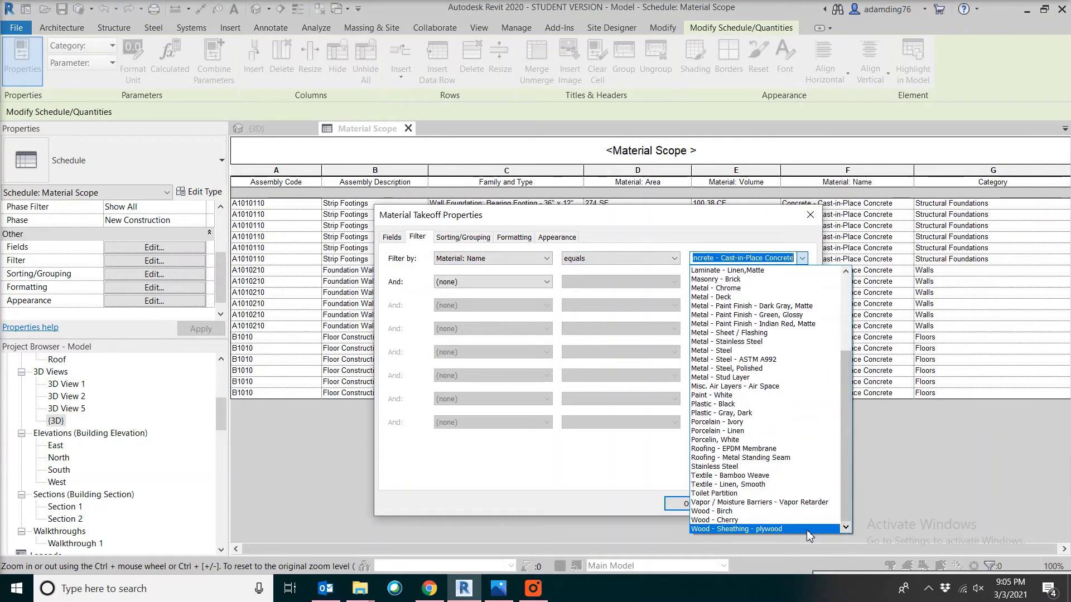
pyautogui.click(762, 530)
pyautogui.click(685, 503)
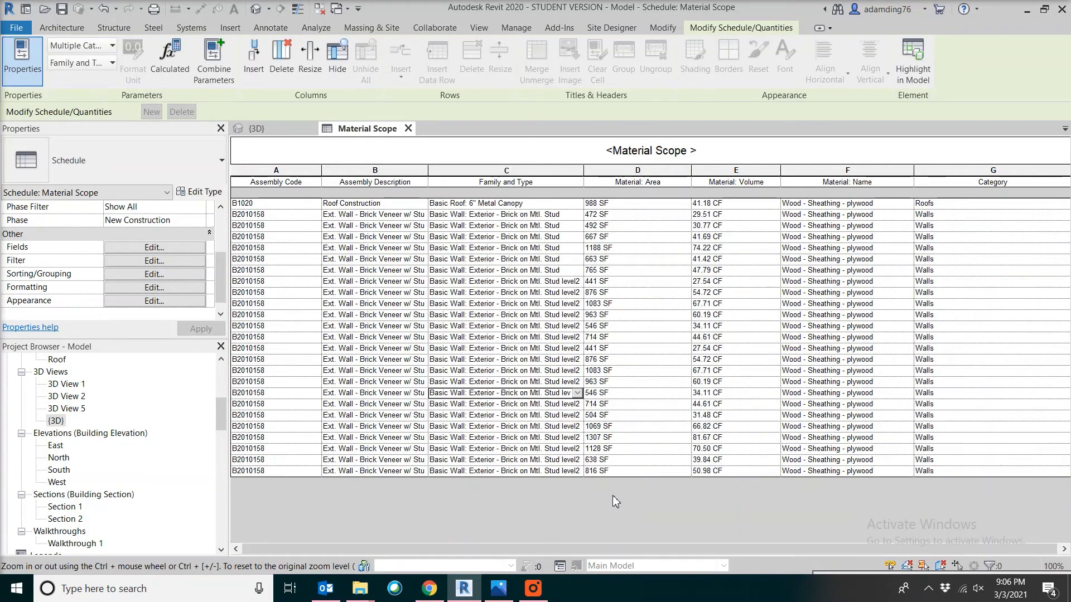
pyautogui.click(154, 261)
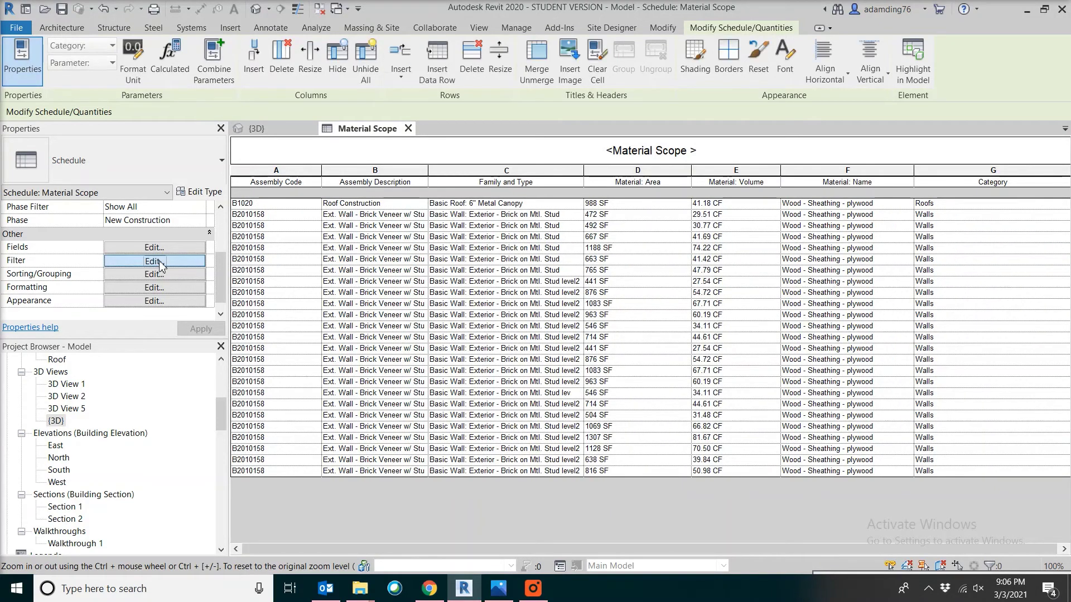